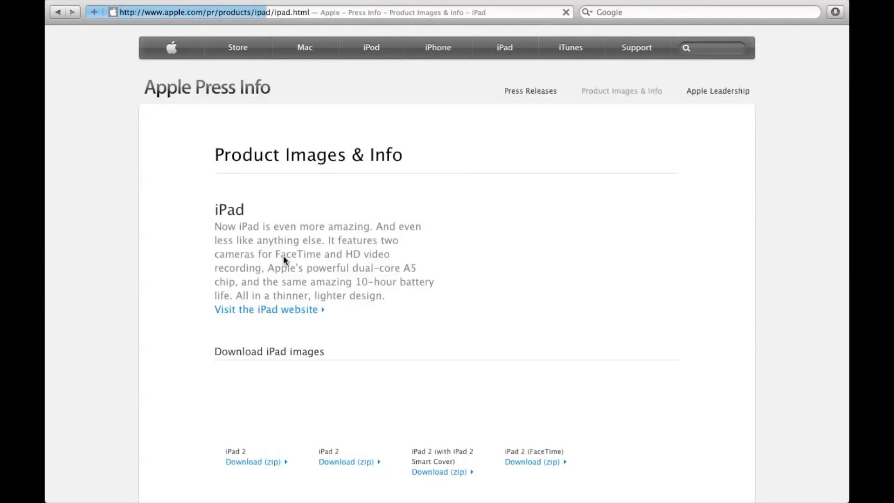
Step: Download the iPad 2 (FaceTime) image zip from Apple Press Info, agreeing to the image usage agreement
{"action": "scroll", "coordinate": [367, 440], "scroll_direction": "down", "scroll_amount": 5}
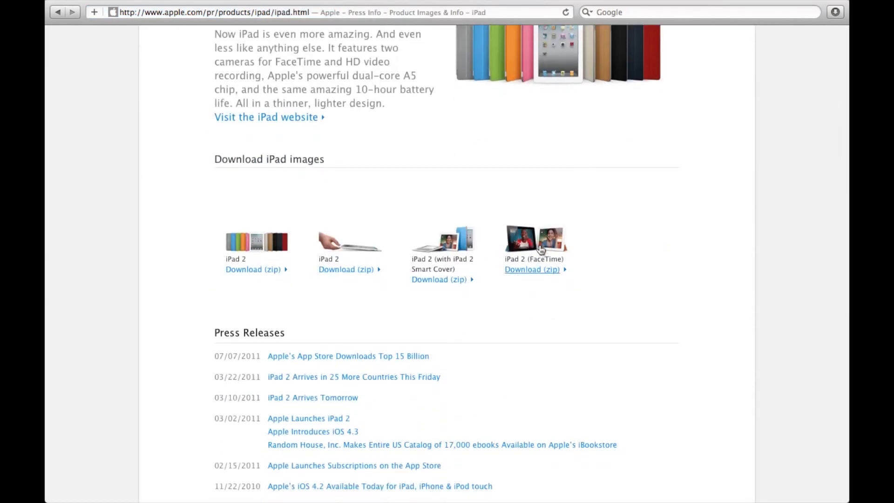
{"action": "left_click", "coordinate": [513, 273]}
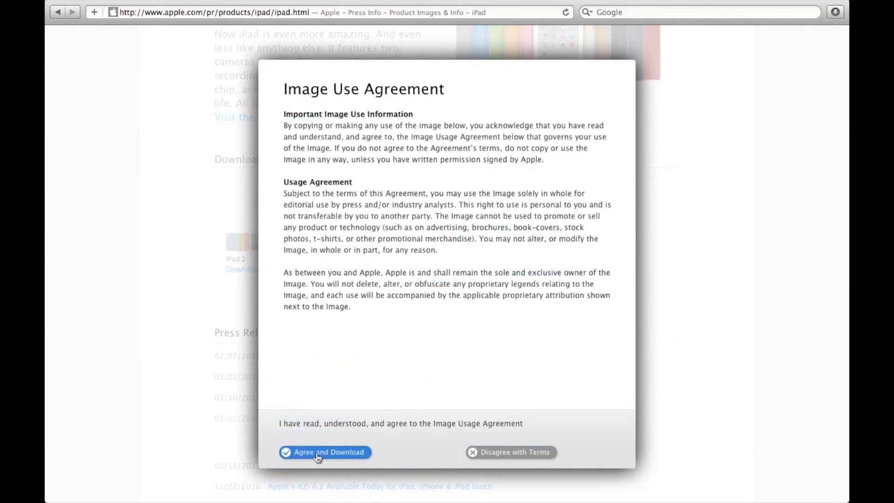
{"action": "left_click", "coordinate": [318, 452]}
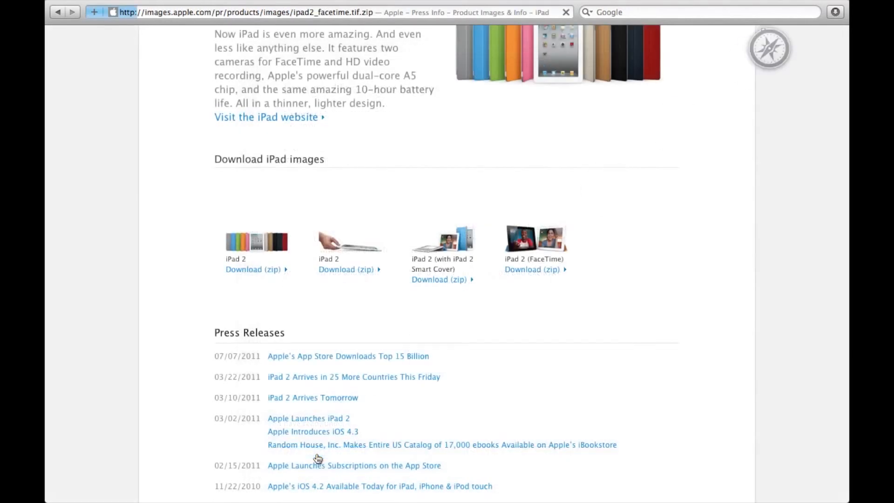
Step: Open the downloads and move iMac_27inch_PR_PRINT.tif and ipad2_facetime.tif to the Desktop
{"action": "left_click", "coordinate": [834, 17]}
{"action": "left_click", "coordinate": [829, 65]}
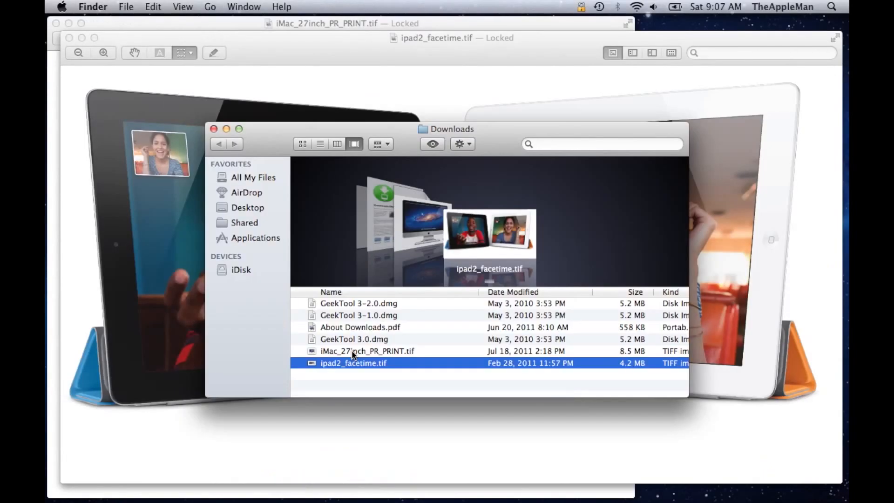
{"action": "left_click", "coordinate": [352, 352], "text": "shift"}
{"action": "left_click_drag", "start_coordinate": [408, 356], "coordinate": [260, 208]}
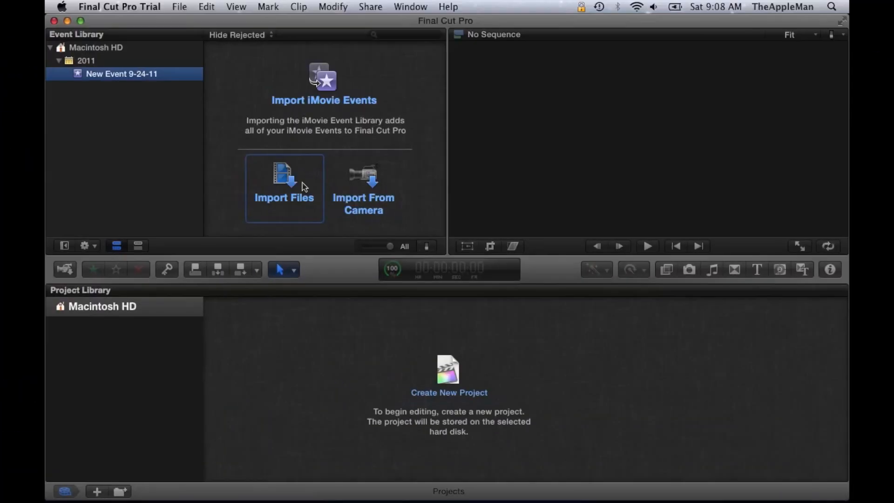
Step: Switch to Final Cut Pro and import Decode.mov from the Desktop into a new event named Intro
{"action": "left_click", "coordinate": [304, 187]}
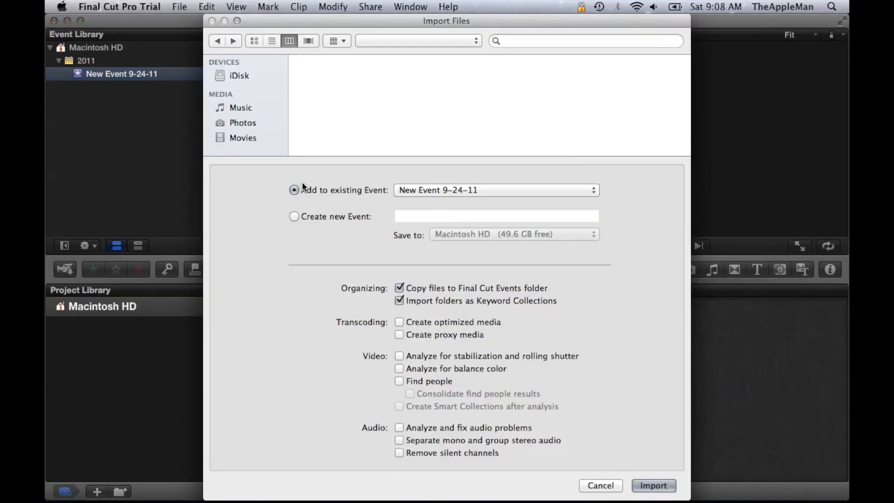
{"action": "left_click", "coordinate": [322, 218]}
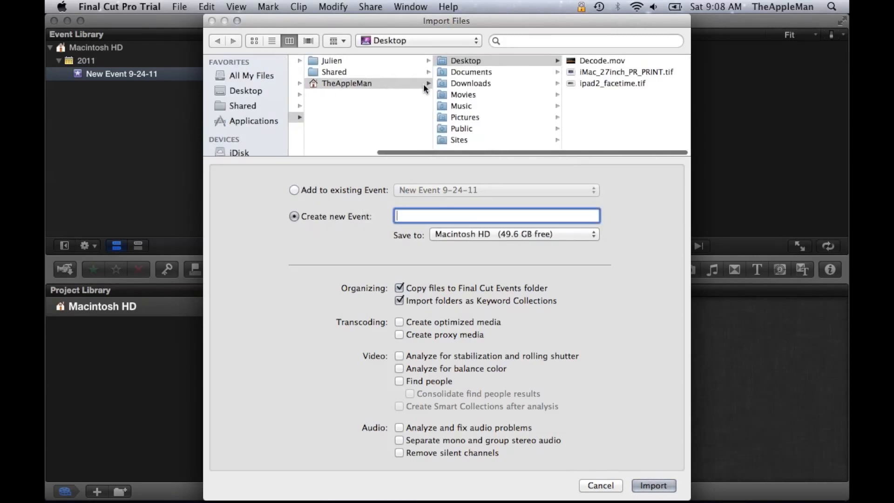
{"action": "left_click", "coordinate": [597, 61]}
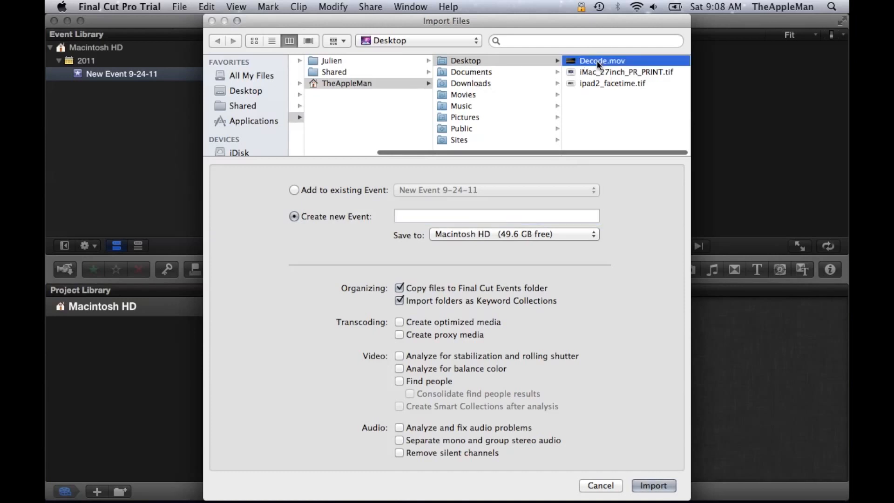
{"action": "left_click", "coordinate": [404, 217]}
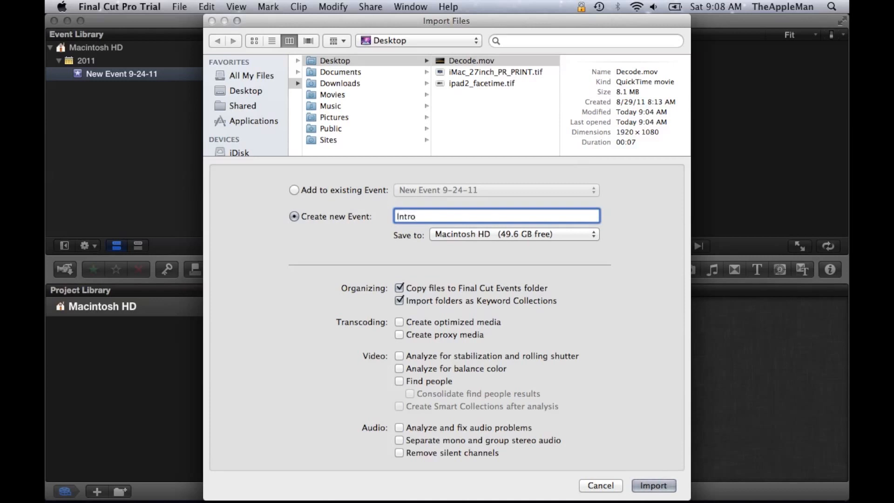
{"action": "left_click", "coordinate": [659, 490]}
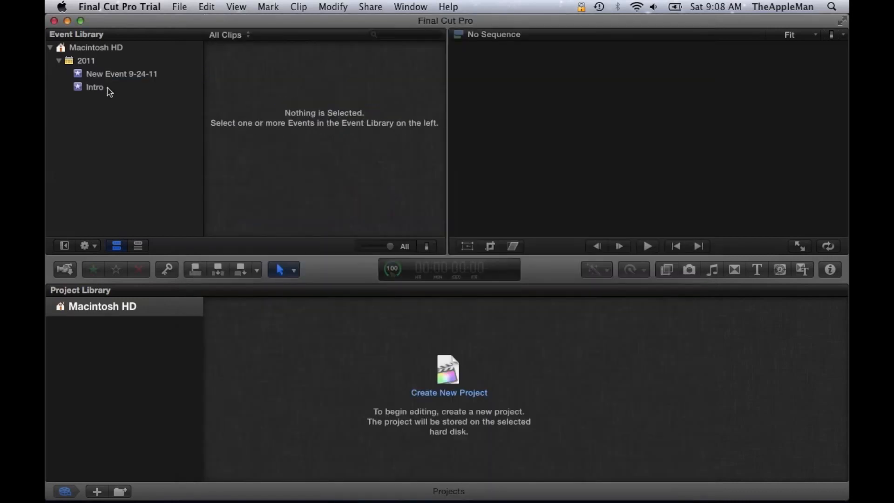
Step: Create a new project named Intro in the Intro event with default settings
{"action": "left_click", "coordinate": [108, 88]}
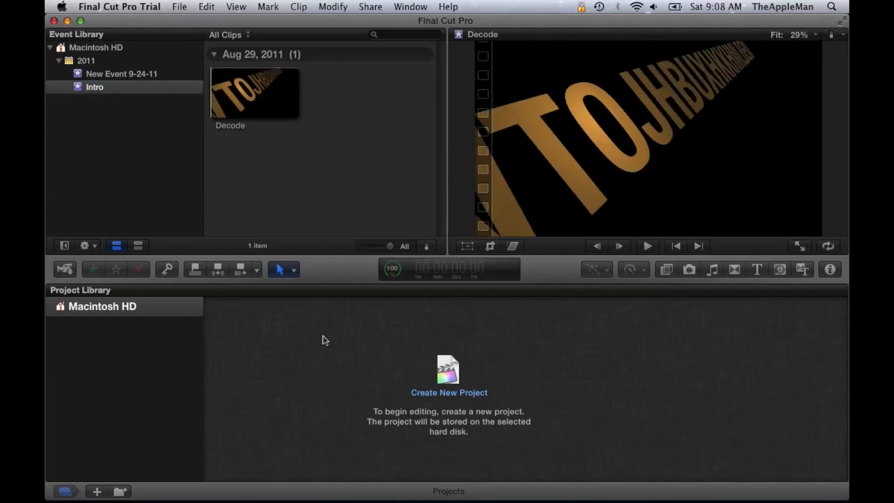
{"action": "left_click", "coordinate": [466, 366]}
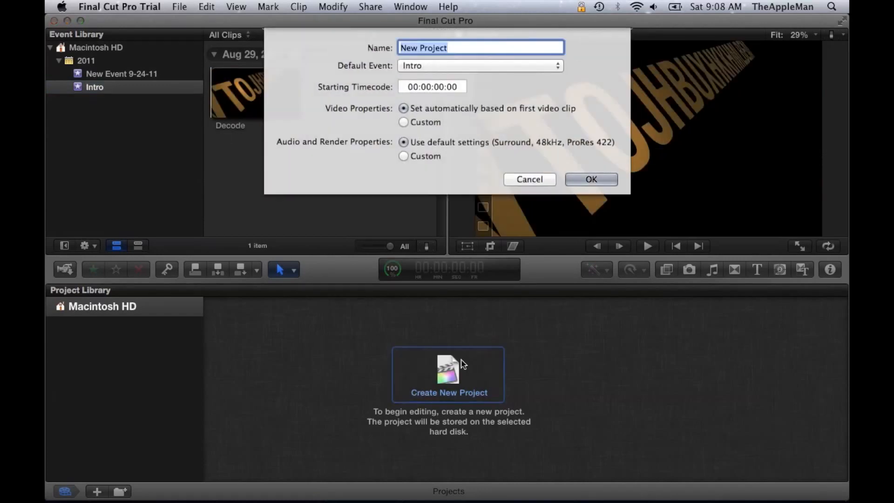
{"action": "key", "text": "BackSpace"}
{"action": "type", "text": "Intro"}
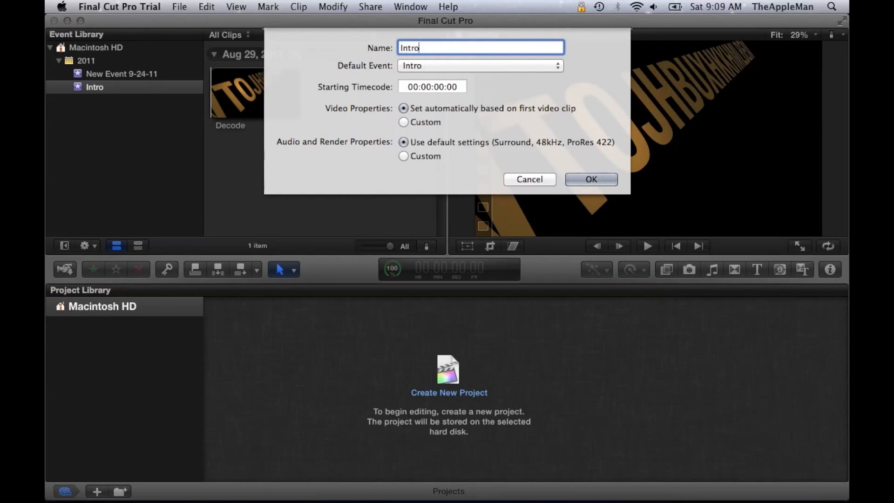
{"action": "left_click", "coordinate": [572, 176]}
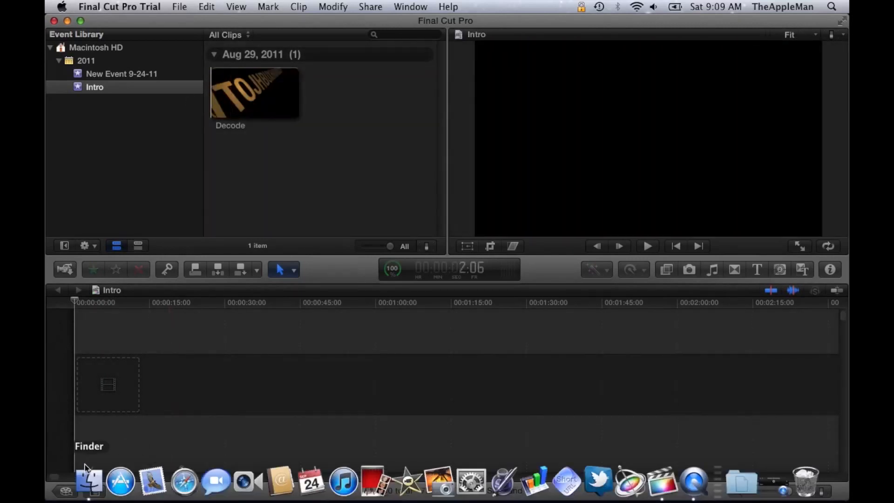
Step: Drag iMac_27inch_PR_PRINT.tif and ipad2_facetime.tif from the Desktop into the project timeline, accepting 1080p HD, 1920x1080, 23.98p video properties
{"action": "left_click", "coordinate": [86, 479]}
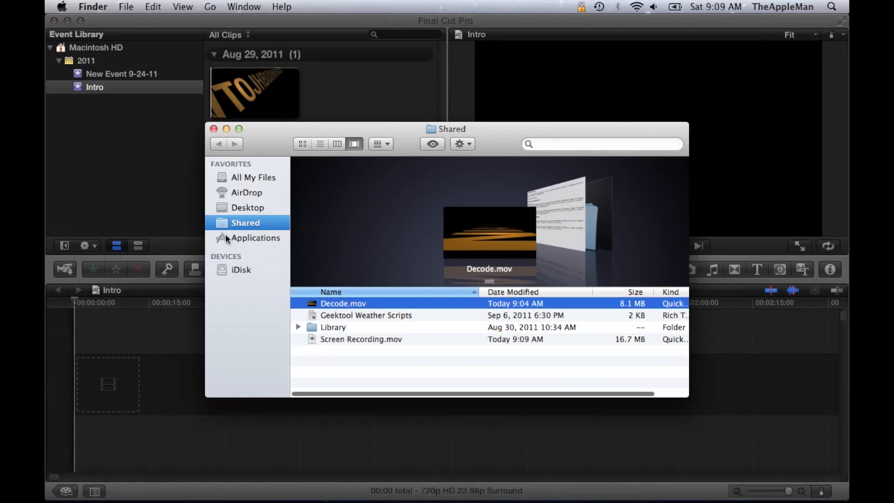
{"action": "left_click", "coordinate": [238, 213]}
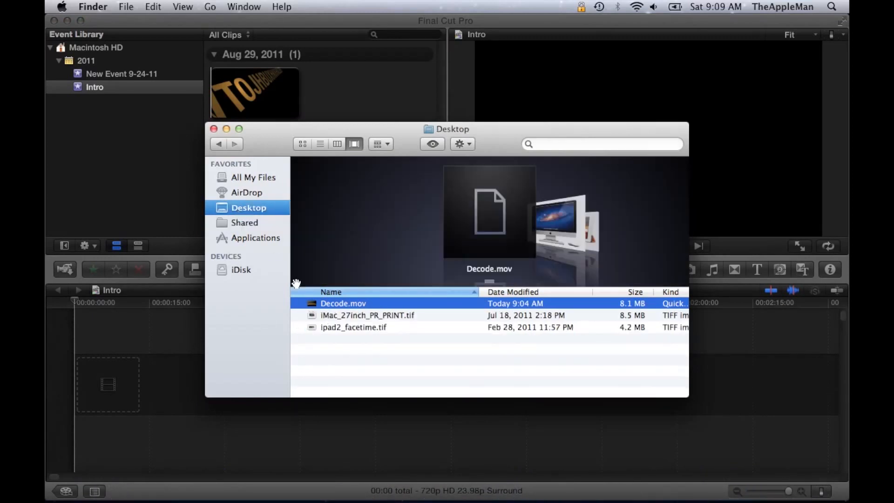
{"action": "left_click", "coordinate": [329, 316]}
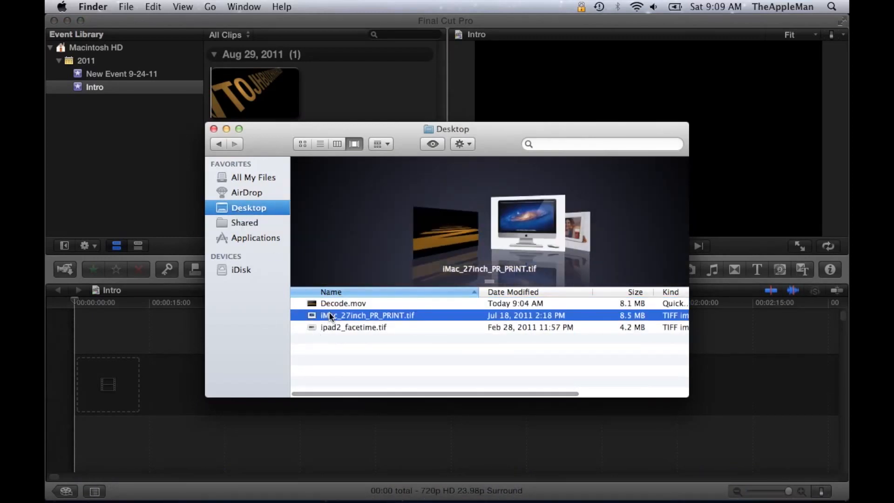
{"action": "left_click", "coordinate": [342, 327], "text": "shift"}
{"action": "left_click_drag", "start_coordinate": [342, 328], "coordinate": [90, 391]}
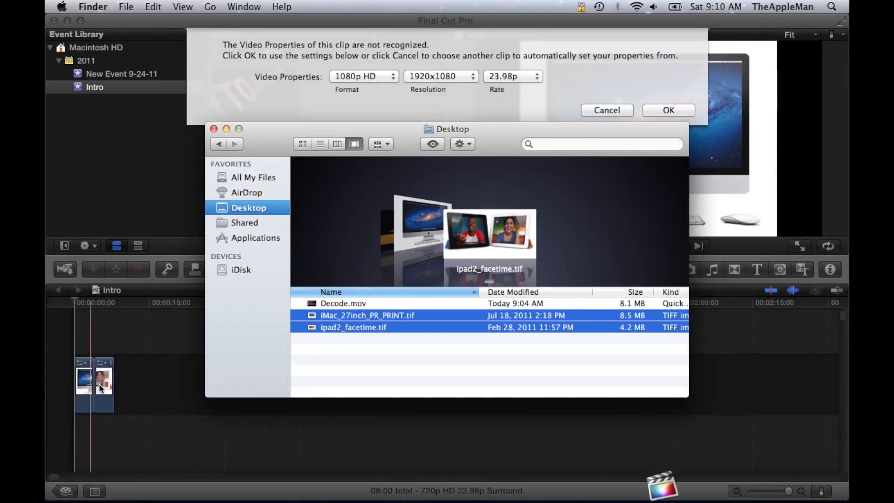
{"action": "left_click", "coordinate": [270, 54]}
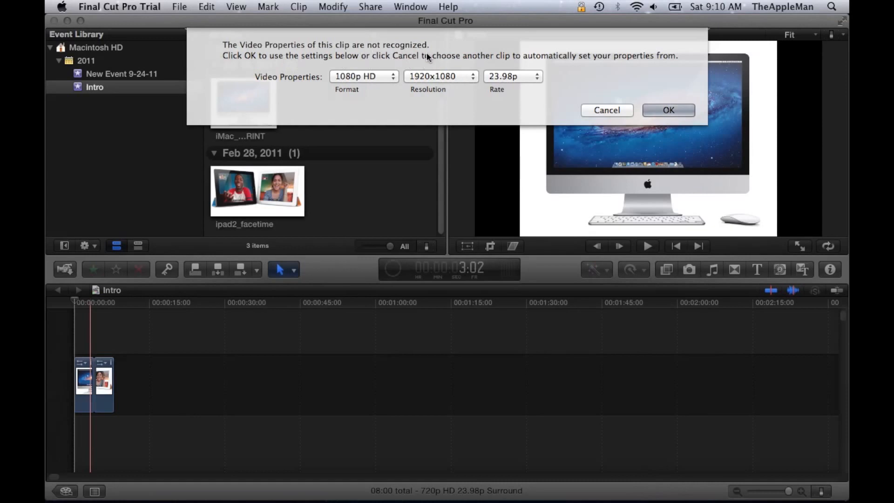
{"action": "left_click", "coordinate": [666, 115]}
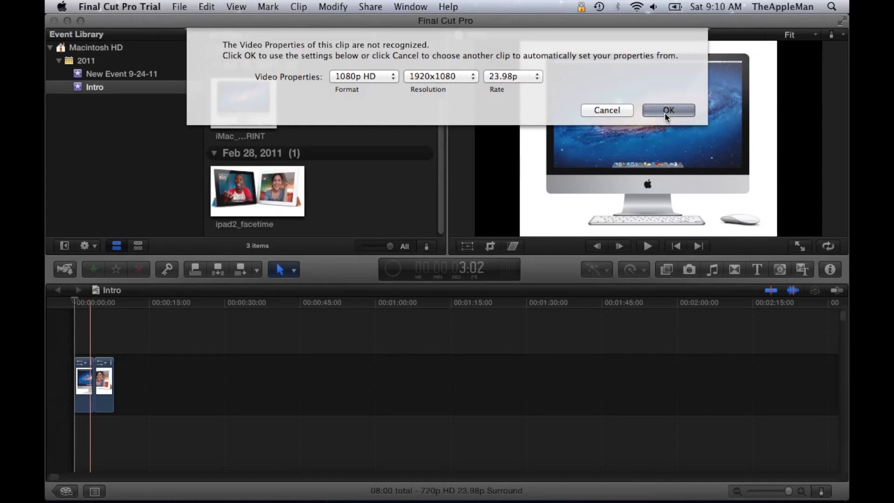
Step: Move the ipad2_facetime clip onto a separate lane below the iMac clip at the start of the timeline
{"action": "left_click", "coordinate": [128, 371]}
{"action": "left_click", "coordinate": [111, 365]}
{"action": "left_click_drag", "start_coordinate": [111, 365], "coordinate": [86, 442]}
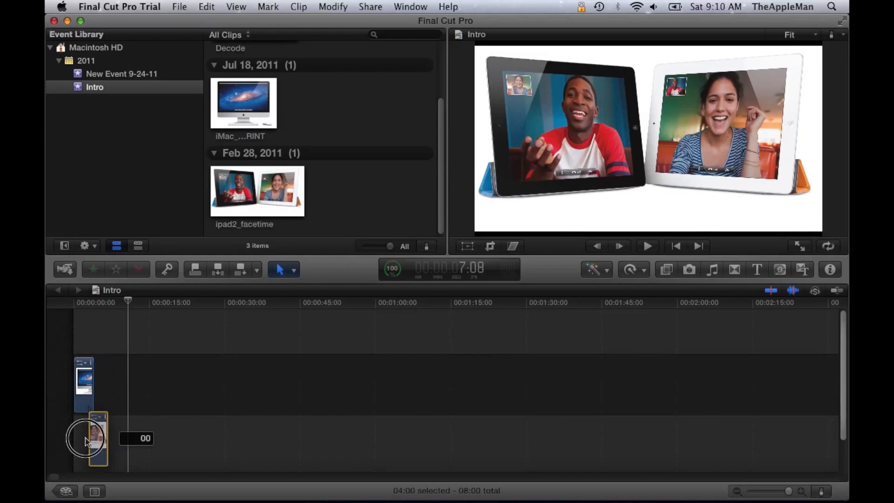
{"action": "left_click_drag", "start_coordinate": [86, 439], "coordinate": [78, 440]}
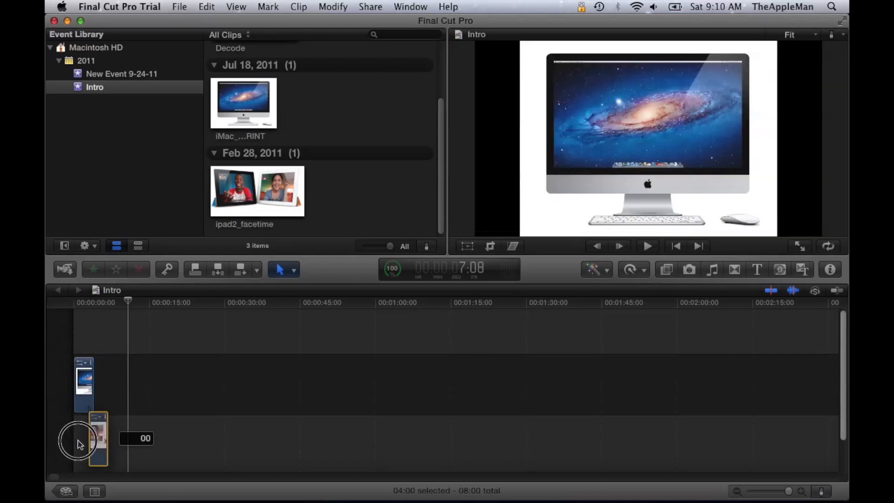
{"action": "left_click_drag", "start_coordinate": [79, 444], "coordinate": [93, 443]}
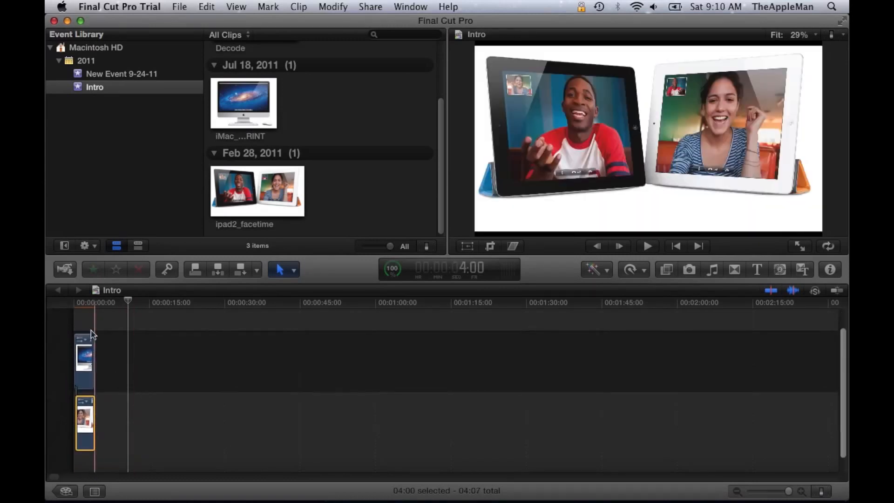
Step: Align the ipad2_facetime clip to the timeline start and extend it to match the iMac clip's length
{"action": "left_click_drag", "start_coordinate": [93, 341], "coordinate": [107, 364]}
{"action": "mouse_move", "coordinate": [751, 491]}
{"action": "left_mouse_down"}
{"action": "mouse_move", "coordinate": [776, 496]}
{"action": "mouse_move", "coordinate": [766, 495]}
{"action": "left_mouse_up"}
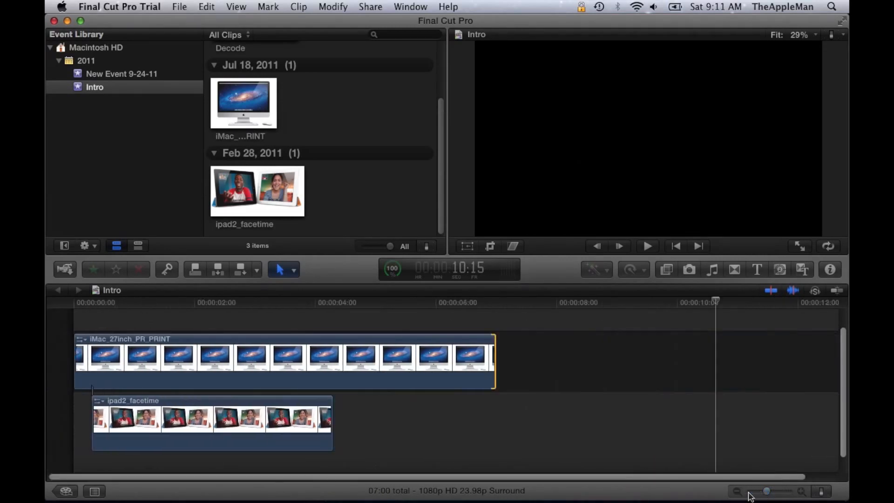
{"action": "left_click_drag", "start_coordinate": [91, 414], "coordinate": [75, 412]}
{"action": "left_click_drag", "start_coordinate": [331, 415], "coordinate": [495, 403]}
Step: Use Transform to scale down the iMac image and the iPad image in the viewer
{"action": "left_click", "coordinate": [467, 246]}
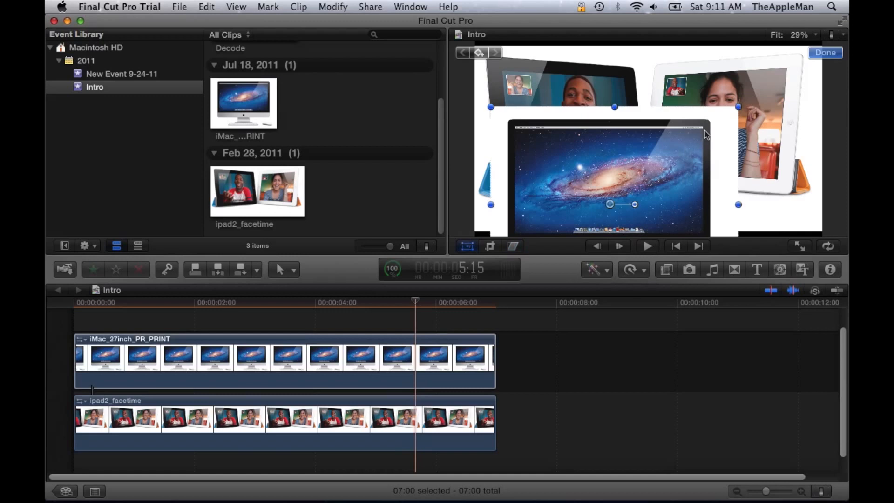
{"action": "left_click_drag", "start_coordinate": [736, 109], "coordinate": [693, 138]}
{"action": "left_click", "coordinate": [694, 91]}
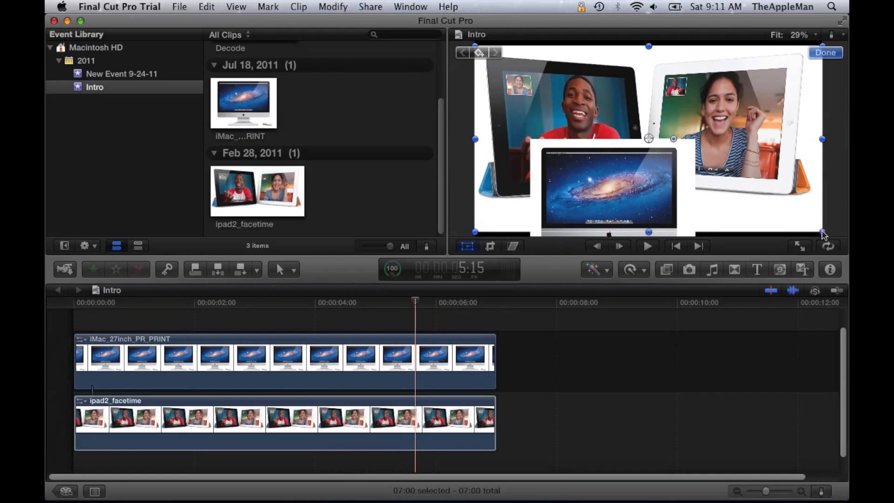
{"action": "left_click_drag", "start_coordinate": [823, 234], "coordinate": [782, 199]}
{"action": "left_click_drag", "start_coordinate": [820, 235], "coordinate": [784, 214]}
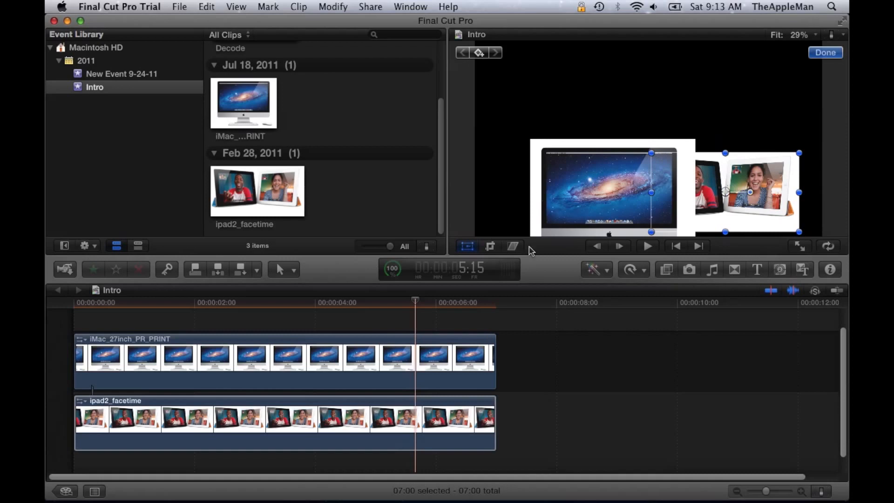
Step: Crop the left side of the iPad image by about 576 px and trim its bottom edge slightly
{"action": "left_click", "coordinate": [491, 249]}
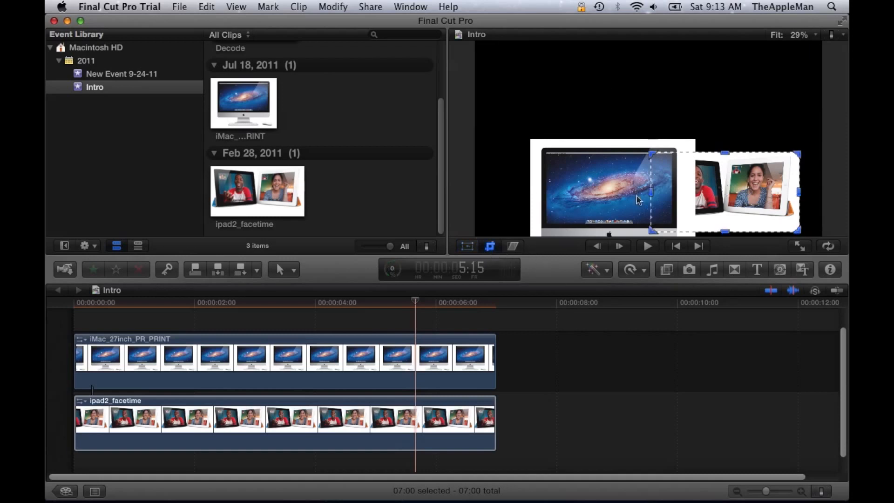
{"action": "left_click_drag", "start_coordinate": [652, 195], "coordinate": [688, 194]}
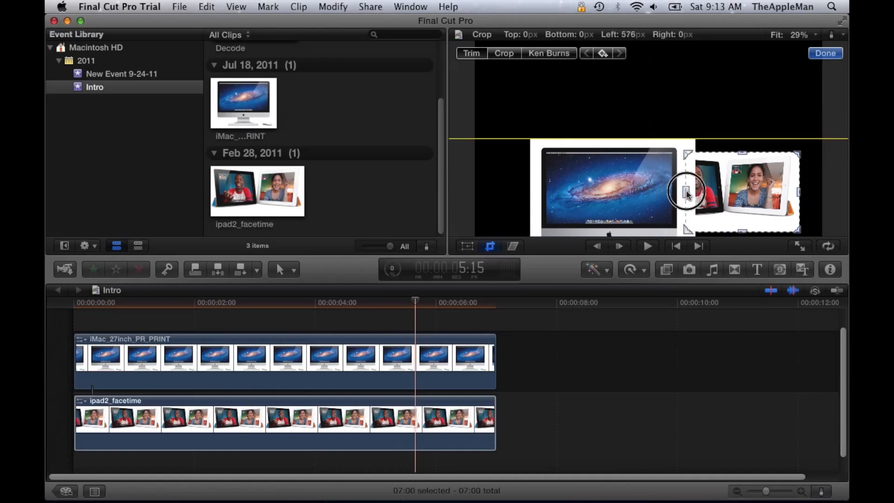
{"action": "left_click_drag", "start_coordinate": [687, 194], "coordinate": [725, 195]}
{"action": "left_click_drag", "start_coordinate": [765, 231], "coordinate": [760, 221]}
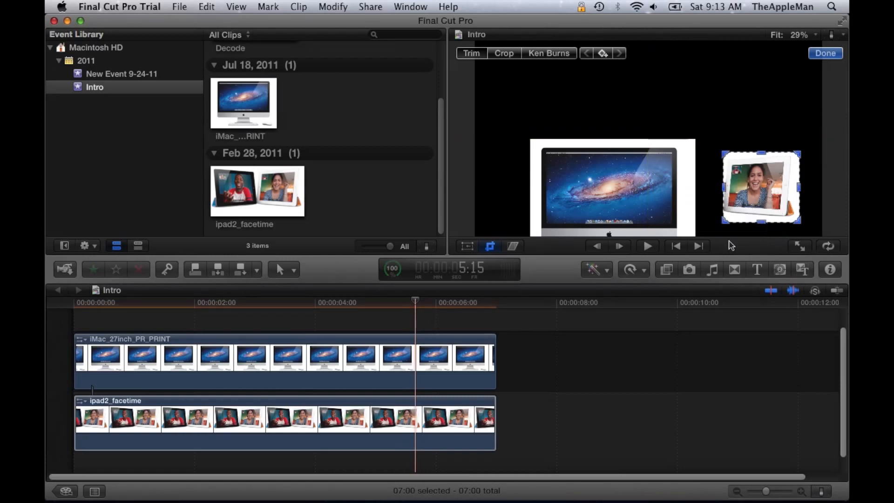
Step: Use Transform to arrange the iMac image on the left and the iPad image on the right of the frame
{"action": "left_click", "coordinate": [468, 245]}
{"action": "left_click", "coordinate": [647, 190]}
{"action": "left_click_drag", "start_coordinate": [618, 146], "coordinate": [558, 145]}
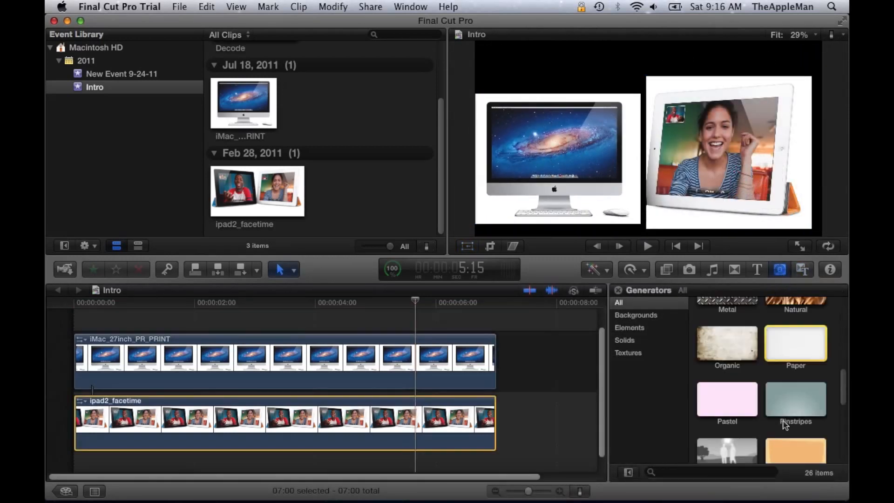
Step: Add the Whites generator beneath the image clips as a background and align it to the timeline start
{"action": "scroll", "coordinate": [784, 424], "scroll_direction": "down", "scroll_amount": 10}
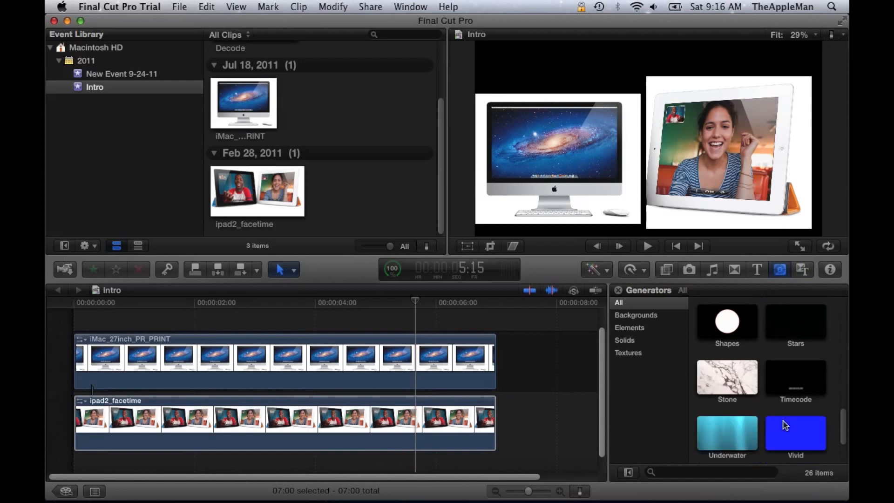
{"action": "left_click_drag", "start_coordinate": [734, 424], "coordinate": [107, 463]}
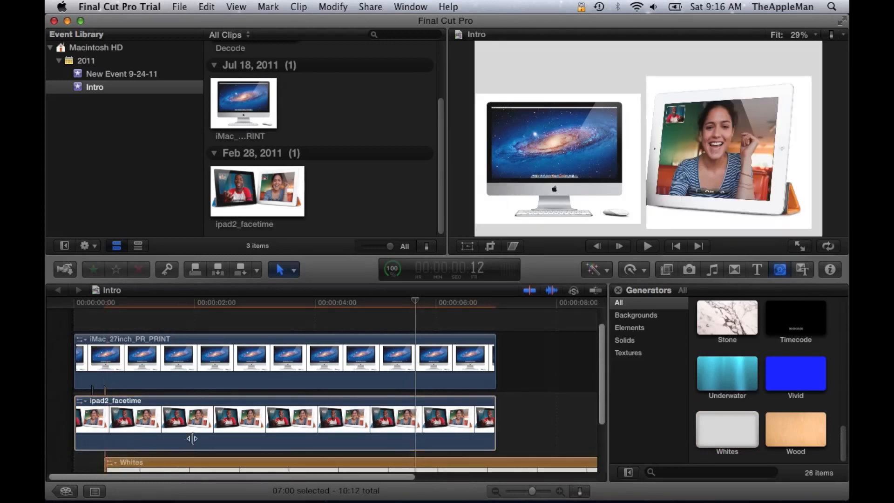
{"action": "left_click_drag", "start_coordinate": [234, 460], "coordinate": [206, 453]}
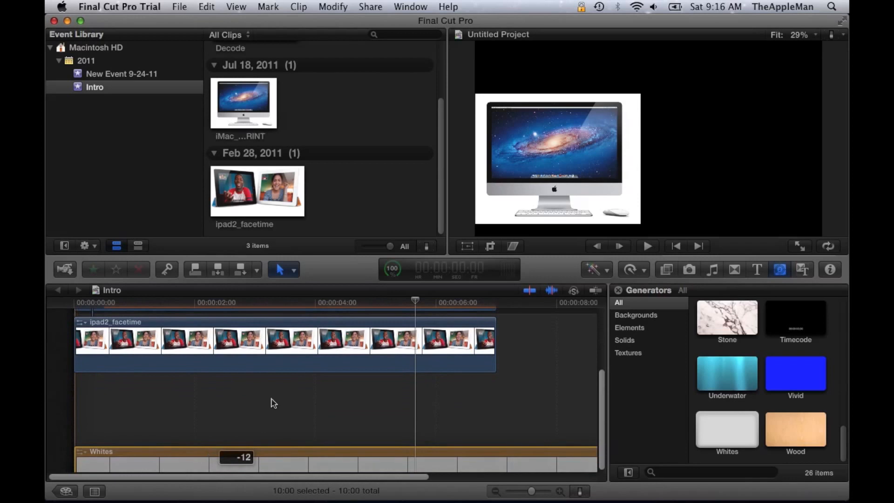
{"action": "scroll", "coordinate": [323, 419], "scroll_direction": "up", "scroll_amount": 3}
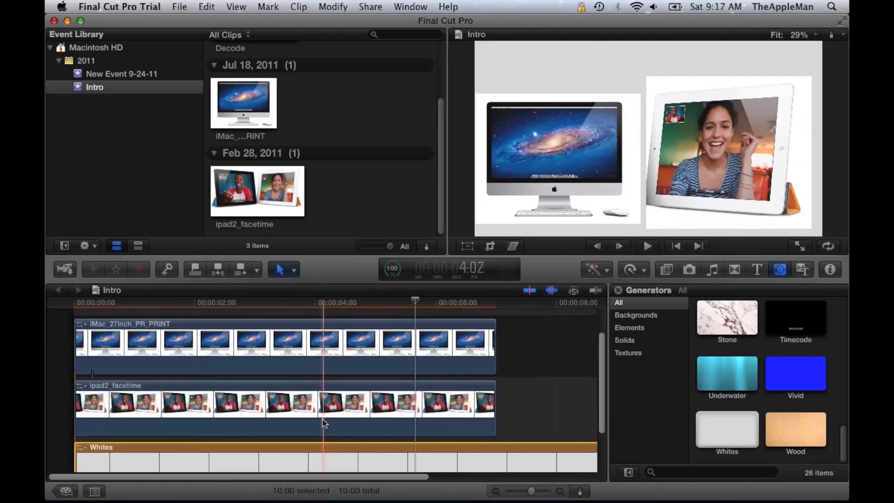
Step: Open the Whites generator's parameters and try setting its color to bright white
{"action": "left_click", "coordinate": [829, 270]}
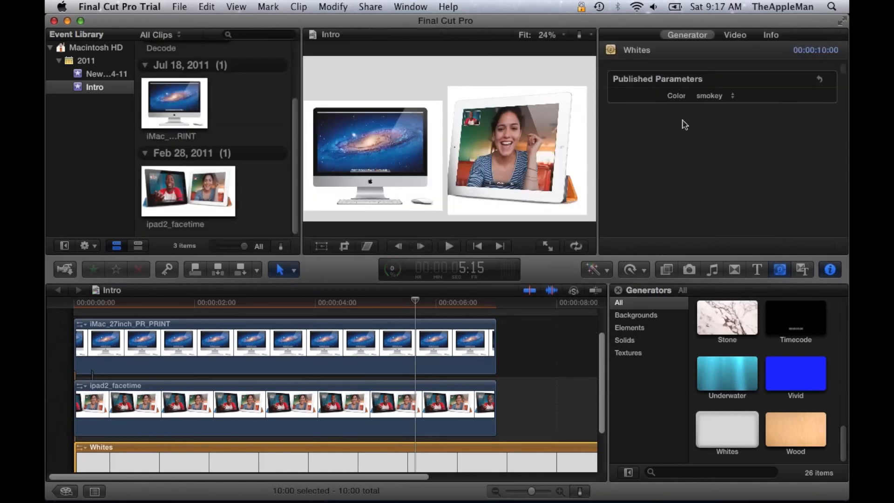
{"action": "left_click", "coordinate": [715, 97]}
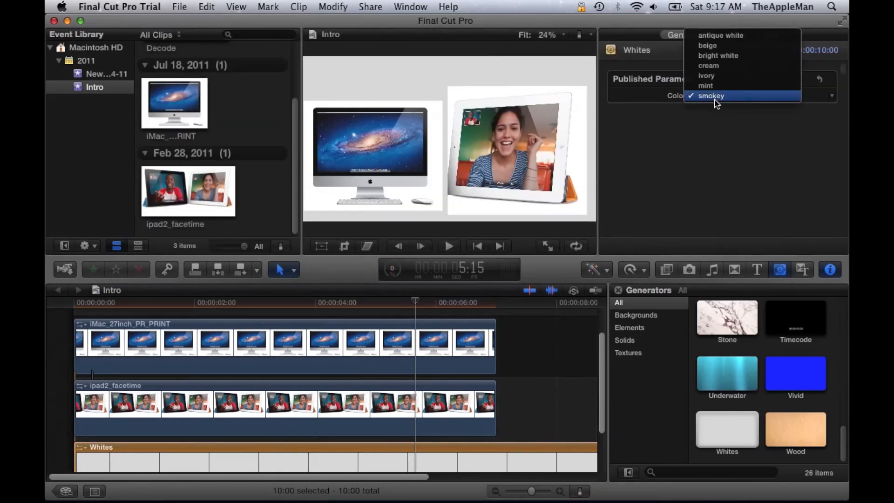
{"action": "left_click", "coordinate": [724, 56]}
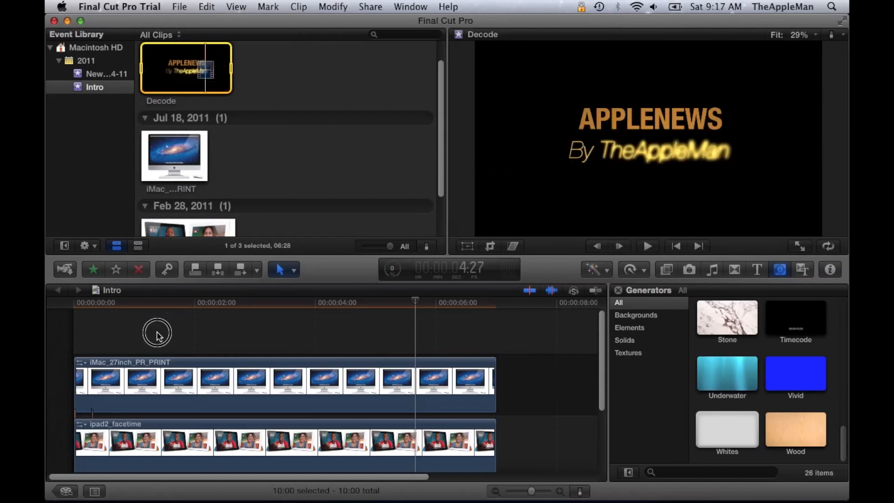
Step: Place two copies of the Decode title above the image clips in the timeline
{"action": "left_click_drag", "start_coordinate": [156, 329], "coordinate": [80, 334]}
{"action": "scroll", "coordinate": [226, 347], "scroll_direction": "up", "scroll_amount": 3}
{"action": "left_click_drag", "start_coordinate": [238, 343], "coordinate": [235, 339]}
{"action": "scroll", "coordinate": [191, 99], "scroll_direction": "up", "scroll_amount": 3}
{"action": "left_click_drag", "start_coordinate": [191, 99], "coordinate": [131, 318]}
{"action": "left_click_drag", "start_coordinate": [101, 318], "coordinate": [103, 320]}
{"action": "left_click_drag", "start_coordinate": [169, 344], "coordinate": [141, 343]}
{"action": "left_click", "coordinate": [135, 321]}
{"action": "scroll", "coordinate": [135, 321], "scroll_direction": "down", "scroll_amount": 3}
{"action": "left_click", "coordinate": [388, 372]}
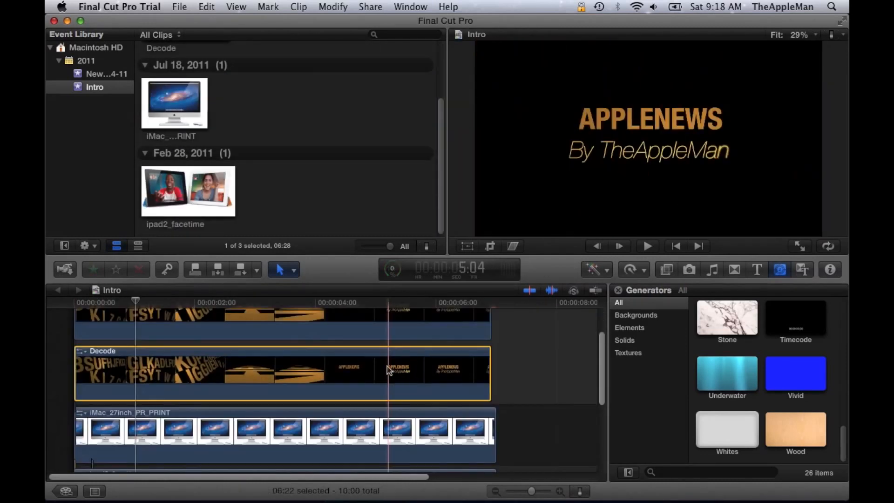
Step: Try distorting the selected Decode title's corners in the viewer with the Distort tool
{"action": "left_click", "coordinate": [512, 246]}
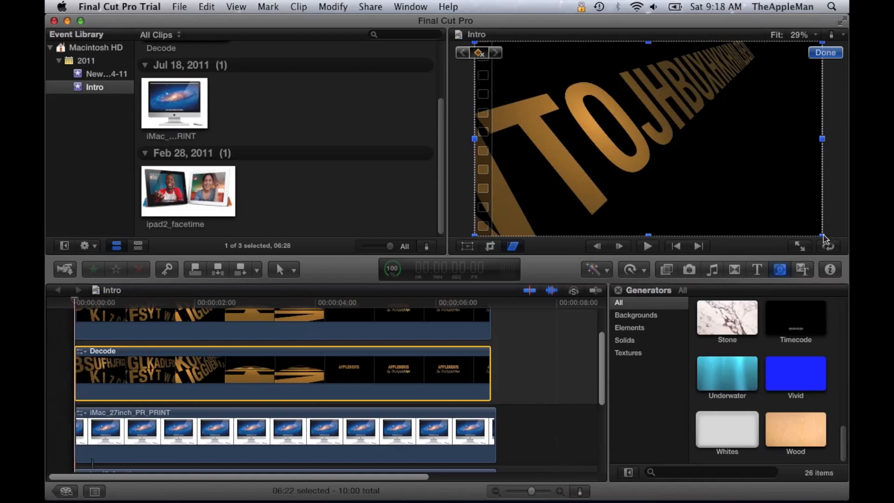
{"action": "left_click_drag", "start_coordinate": [823, 235], "coordinate": [760, 211]}
{"action": "left_click_drag", "start_coordinate": [785, 226], "coordinate": [740, 160]}
{"action": "left_click_drag", "start_coordinate": [725, 127], "coordinate": [720, 185]}
{"action": "left_click_drag", "start_coordinate": [781, 91], "coordinate": [665, 126]}
{"action": "left_click_drag", "start_coordinate": [606, 138], "coordinate": [694, 91]}
{"action": "right_click", "coordinate": [579, 204]}
{"action": "left_click", "coordinate": [562, 241]}
{"action": "left_click_drag", "start_coordinate": [565, 44], "coordinate": [652, 91]}
{"action": "left_click", "coordinate": [563, 239]}
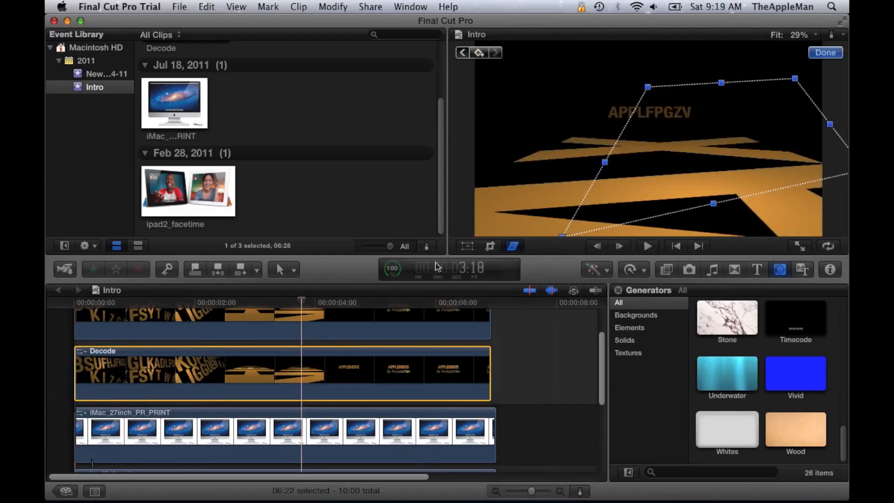
{"action": "left_click", "coordinate": [76, 302]}
{"action": "left_click_drag", "start_coordinate": [646, 181], "coordinate": [635, 163]}
{"action": "left_click_drag", "start_coordinate": [550, 219], "coordinate": [704, 163]}
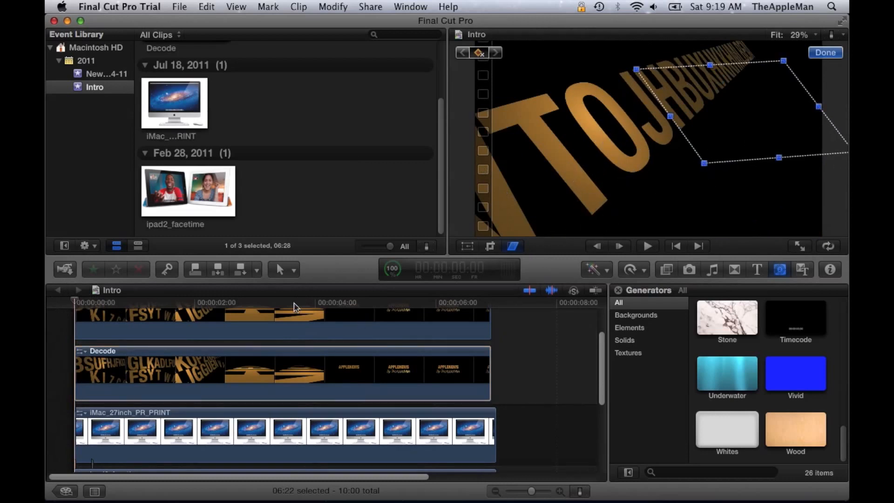
Step: At the clip start, distort the top Decode title's corners so it fits inside the iMac screen
{"action": "left_click", "coordinate": [302, 321]}
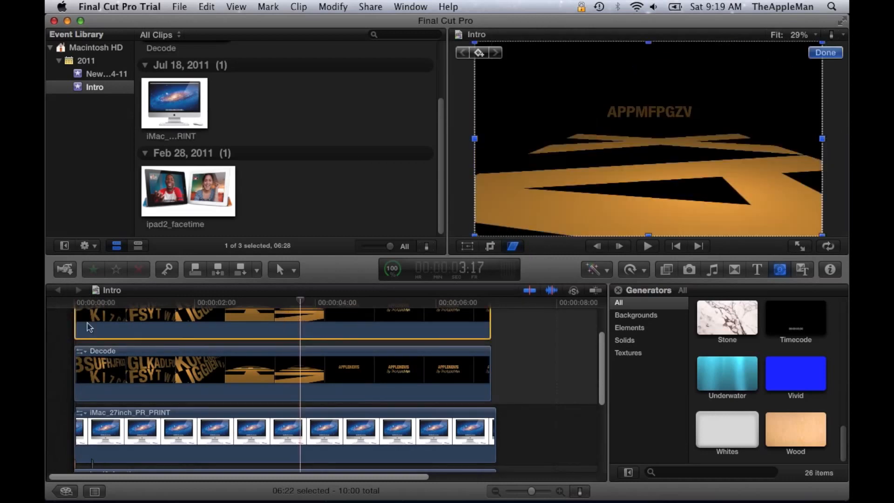
{"action": "left_click", "coordinate": [75, 304]}
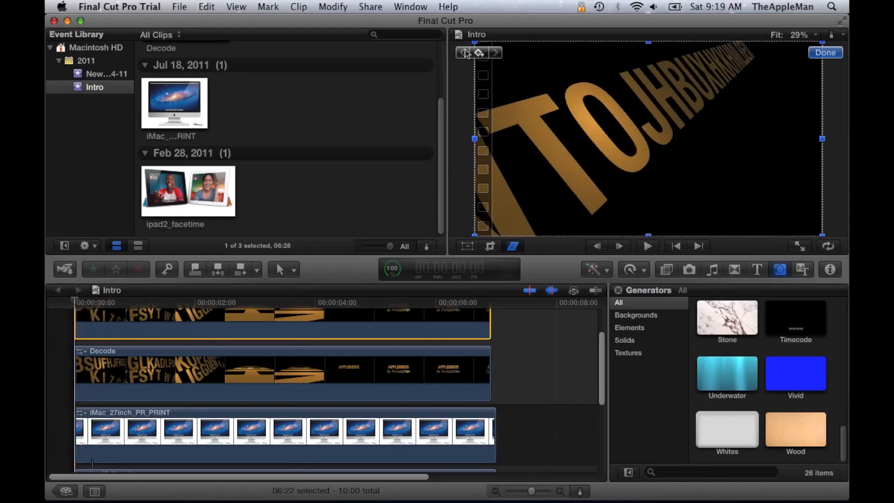
{"action": "left_click", "coordinate": [485, 52]}
{"action": "left_click_drag", "start_coordinate": [822, 236], "coordinate": [763, 206]}
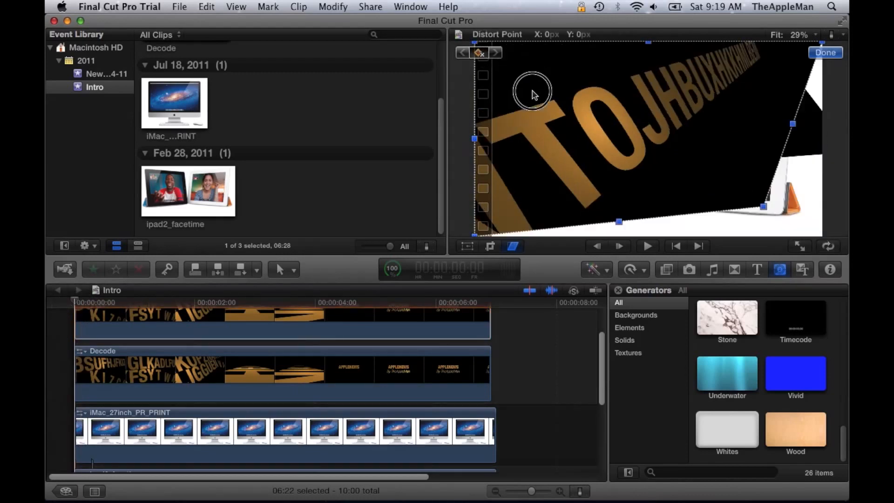
{"action": "left_click_drag", "start_coordinate": [822, 42], "coordinate": [772, 99]}
{"action": "left_click_drag", "start_coordinate": [474, 235], "coordinate": [608, 210]}
{"action": "left_click_drag", "start_coordinate": [476, 42], "coordinate": [617, 102]}
{"action": "left_click_drag", "start_coordinate": [681, 168], "coordinate": [578, 169]}
{"action": "left_click_drag", "start_coordinate": [515, 108], "coordinate": [492, 106]}
{"action": "left_click_drag", "start_coordinate": [671, 103], "coordinate": [615, 108]}
{"action": "left_click_drag", "start_coordinate": [506, 216], "coordinate": [492, 179]}
{"action": "left_click_drag", "start_coordinate": [661, 212], "coordinate": [617, 179]}
{"action": "left_click_drag", "start_coordinate": [492, 178], "coordinate": [492, 180]}
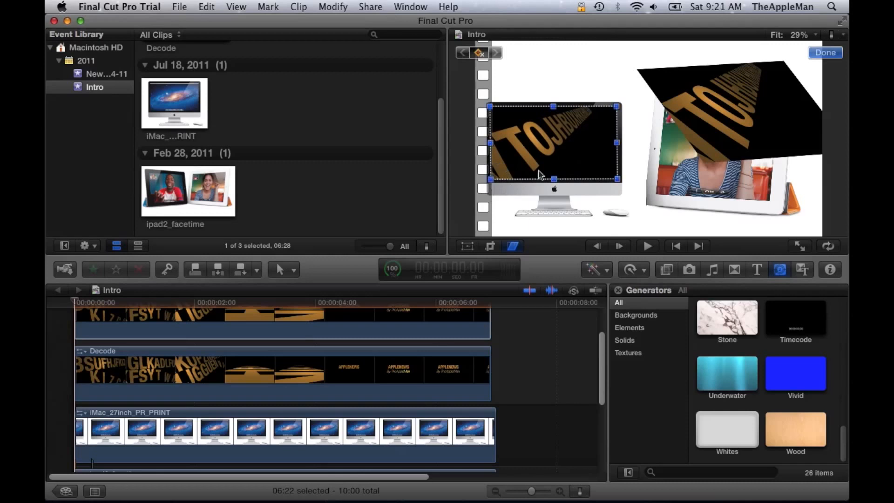
Step: Distort the other Decode title's corners so it fits inside the iPad screen
{"action": "left_click", "coordinate": [719, 151]}
{"action": "left_click_drag", "start_coordinate": [735, 141], "coordinate": [690, 171]}
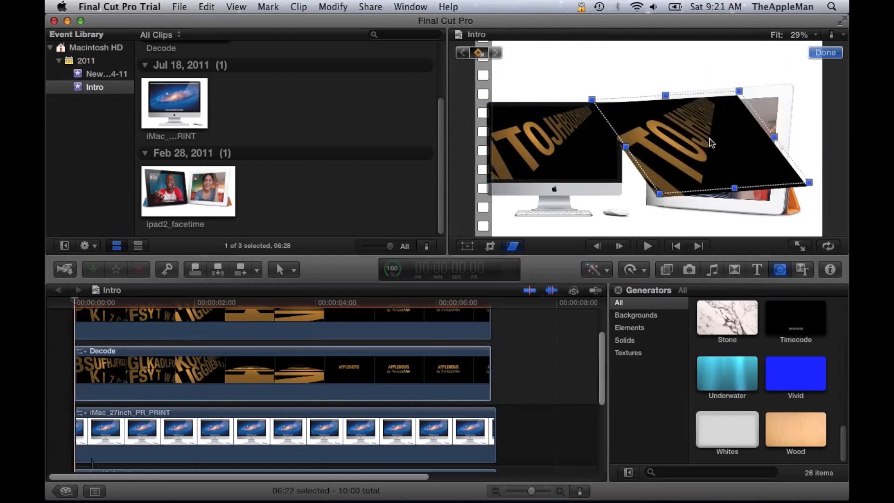
{"action": "left_click_drag", "start_coordinate": [812, 186], "coordinate": [771, 201]}
{"action": "left_click", "coordinate": [762, 104]}
{"action": "left_click_drag", "start_coordinate": [762, 103], "coordinate": [778, 97]}
{"action": "left_click_drag", "start_coordinate": [593, 99], "coordinate": [665, 100]}
{"action": "left_click_drag", "start_coordinate": [660, 192], "coordinate": [655, 191]}
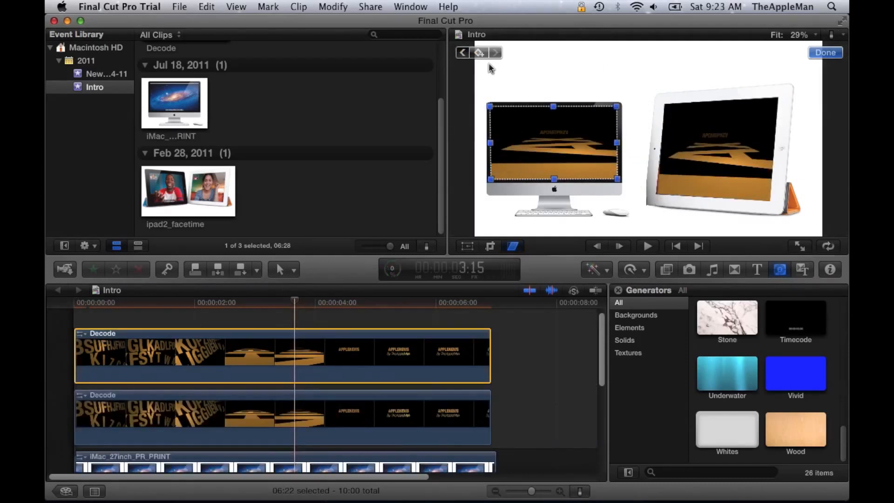
Step: At about 4:16, add a keyframe and stretch the Decode title's corners back out to fill the full frame
{"action": "left_click", "coordinate": [480, 54]}
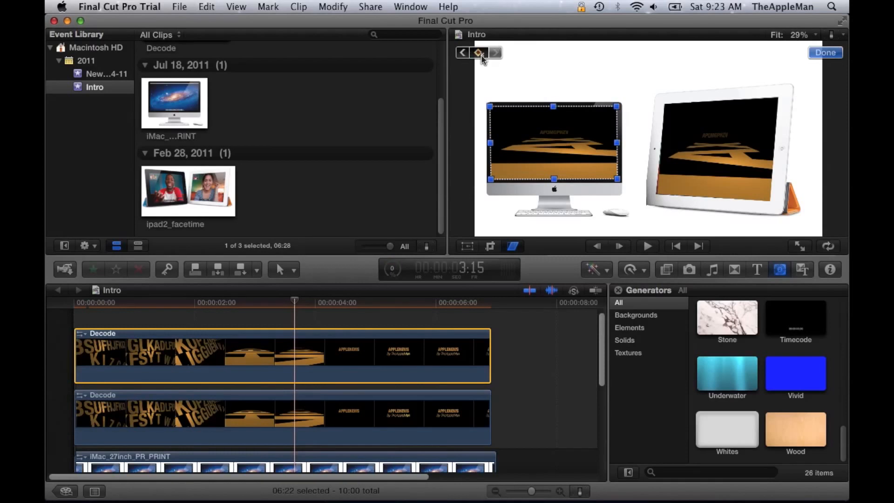
{"action": "left_click", "coordinate": [313, 303]}
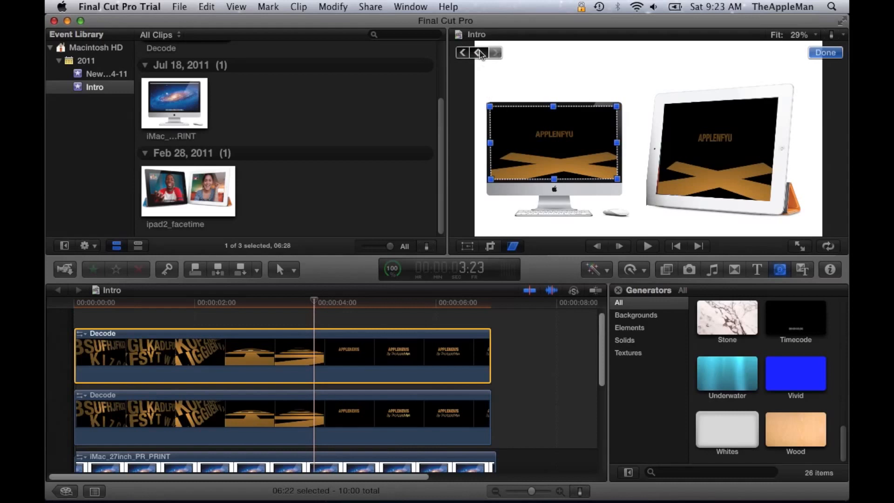
{"action": "left_click", "coordinate": [357, 304]}
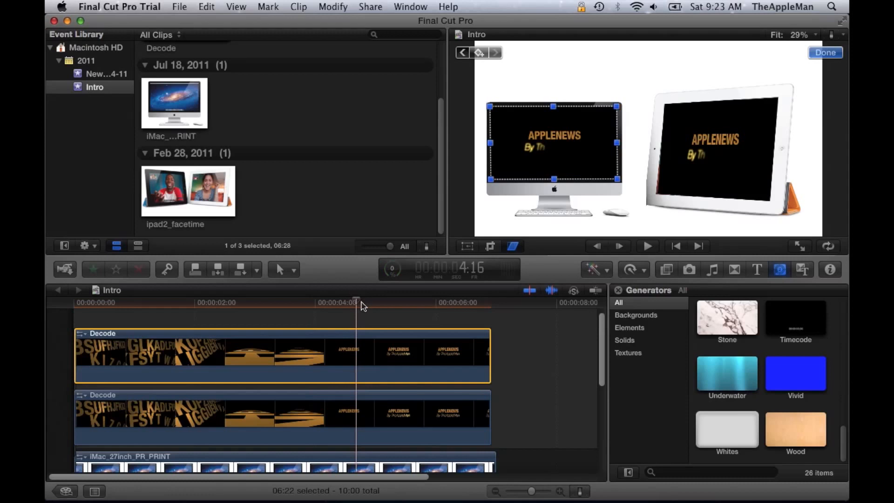
{"action": "left_click", "coordinate": [479, 53]}
{"action": "left_click_drag", "start_coordinate": [617, 106], "coordinate": [473, 43]}
{"action": "left_click_drag", "start_coordinate": [475, 139], "coordinate": [476, 140]}
{"action": "left_click", "coordinate": [474, 237]}
{"action": "left_click_drag", "start_coordinate": [647, 43], "coordinate": [649, 40]}
{"action": "left_click_drag", "start_coordinate": [823, 141], "coordinate": [825, 141]}
{"action": "left_click_drag", "start_coordinate": [475, 139], "coordinate": [474, 138]}
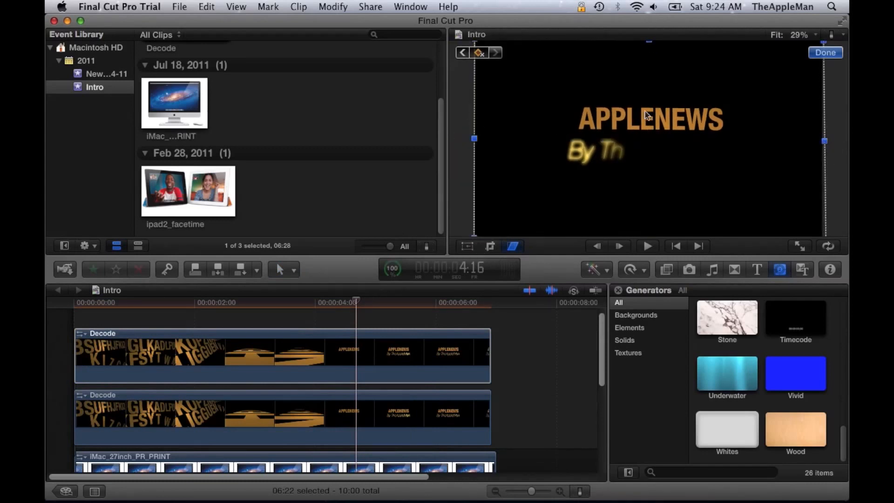
{"action": "left_click", "coordinate": [823, 53]}
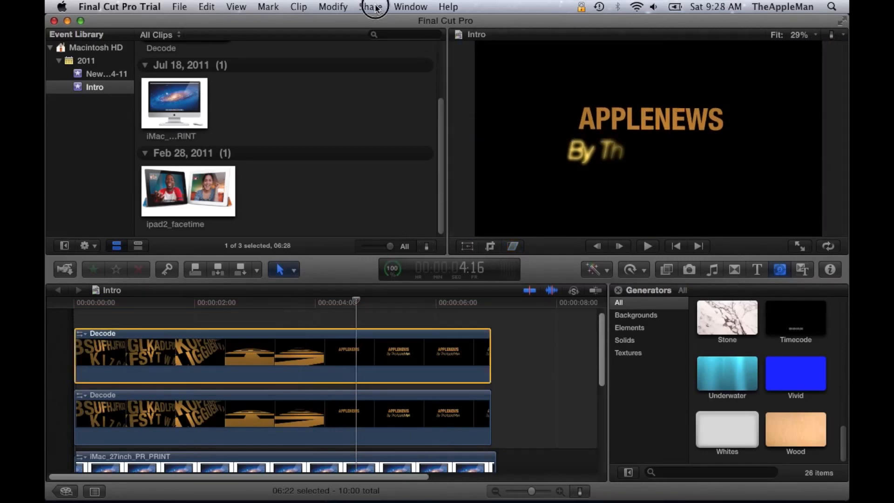
Step: Export the Intro project as media using the H.264 video codec
{"action": "left_click", "coordinate": [376, 7]}
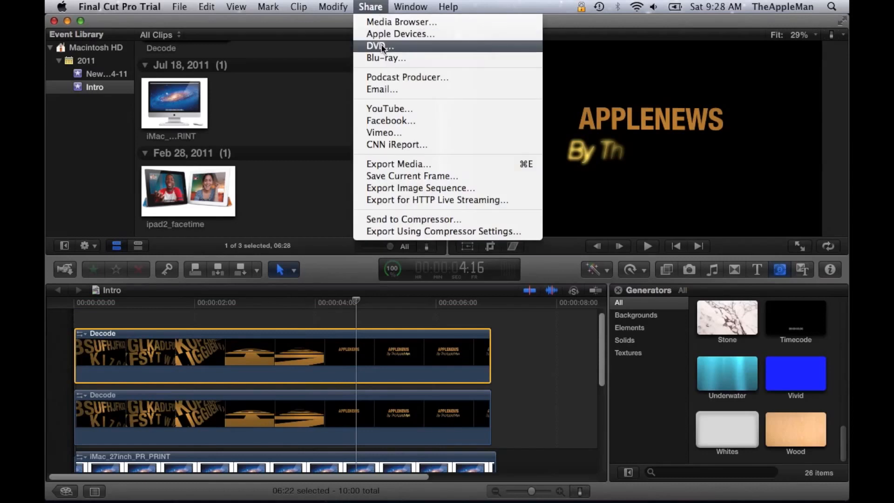
{"action": "left_click", "coordinate": [413, 164]}
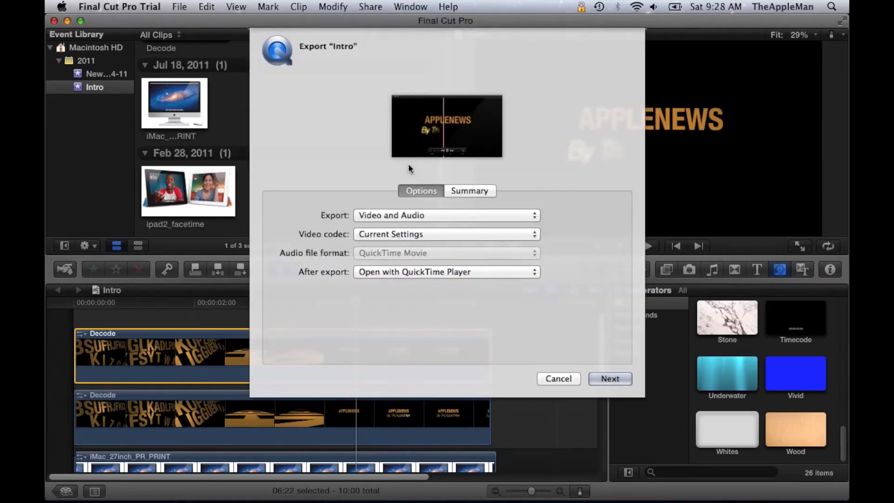
{"action": "left_click", "coordinate": [434, 236]}
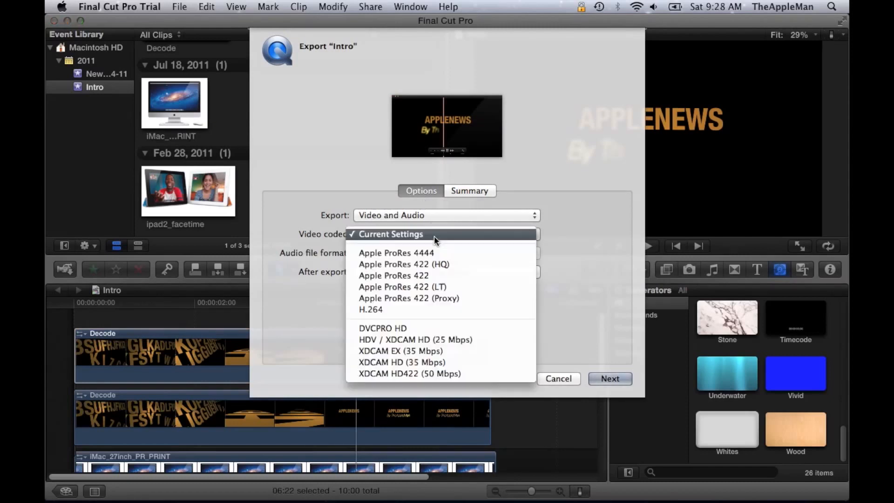
{"action": "left_click", "coordinate": [437, 312]}
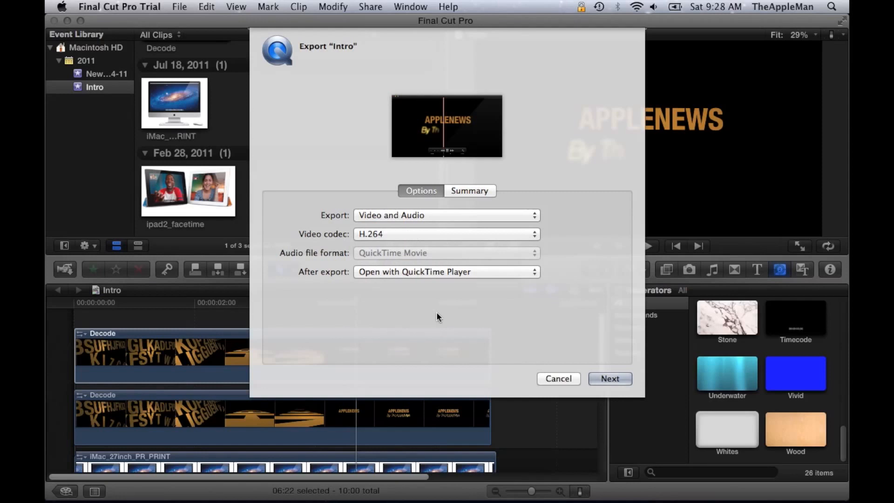
{"action": "left_click", "coordinate": [618, 383]}
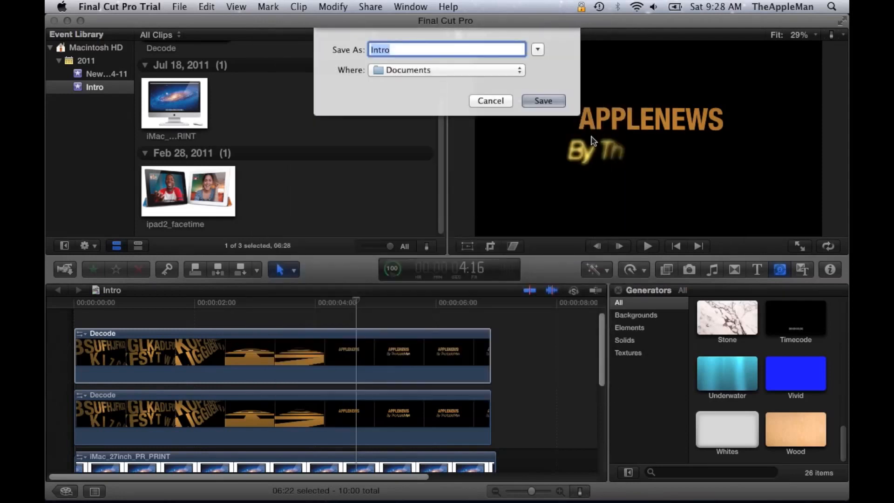
Step: Choose the Shared folder as the save location for the Intro export
{"action": "left_click", "coordinate": [497, 71]}
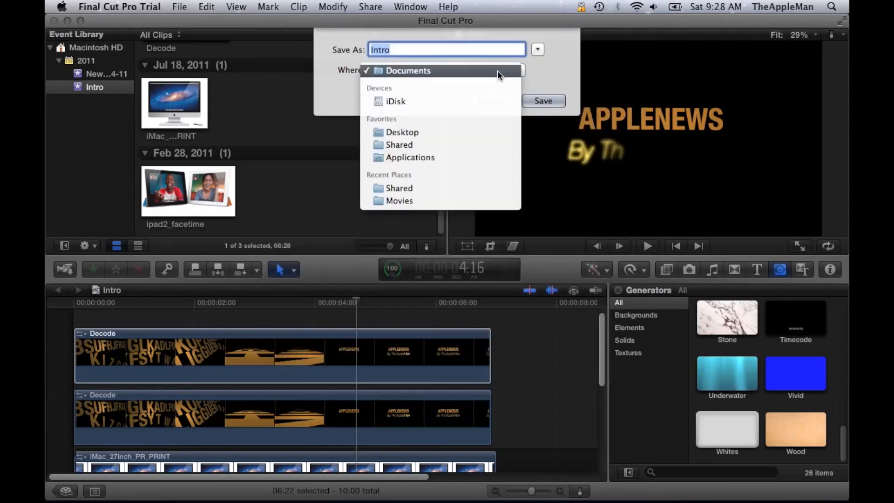
{"action": "left_click", "coordinate": [398, 145]}
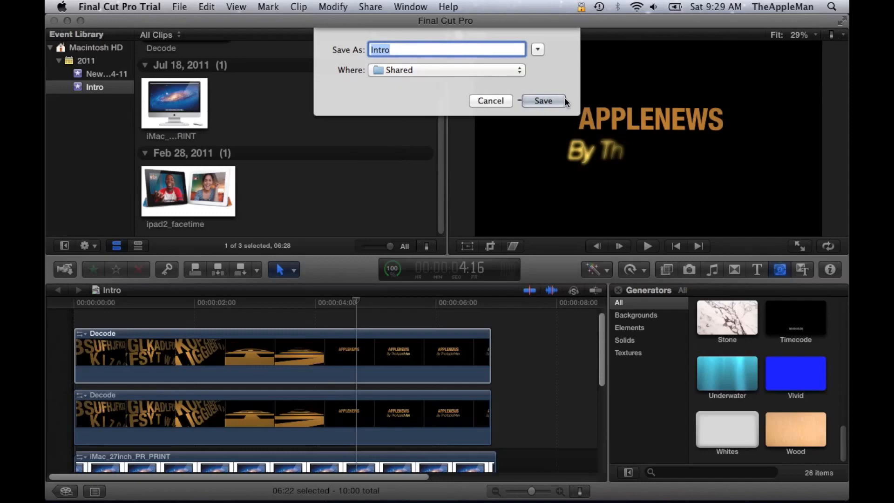